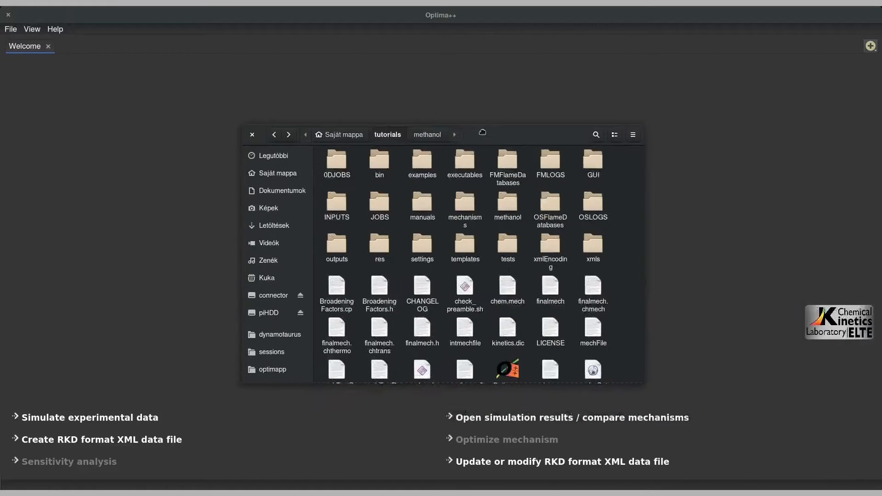
Step: Examine the contents of the mechanisms and xmls folders inside the tutorials folder, and return to Optima++
left_click_drag(484, 132, 471, 132)
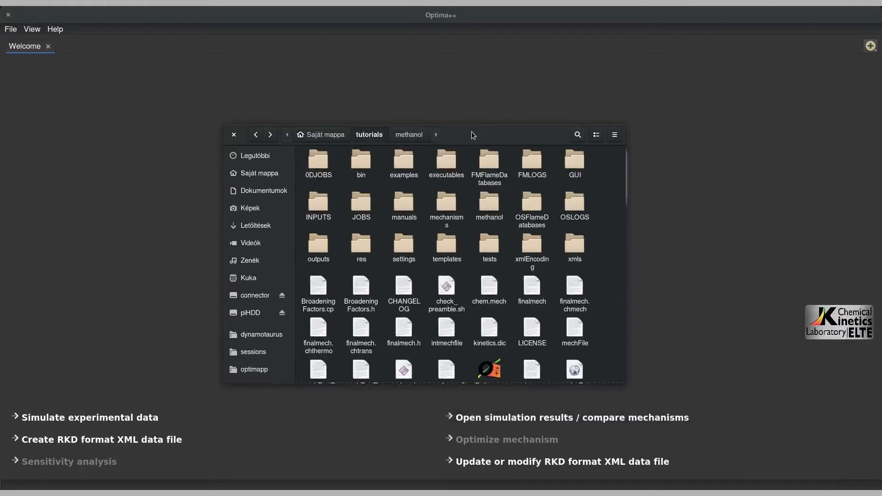
double_click(456, 216)
left_click(319, 182)
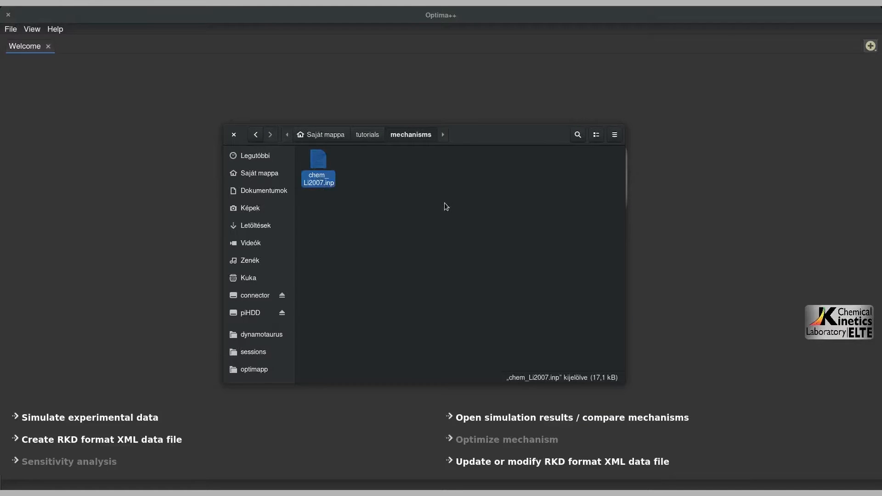
left_click(373, 136)
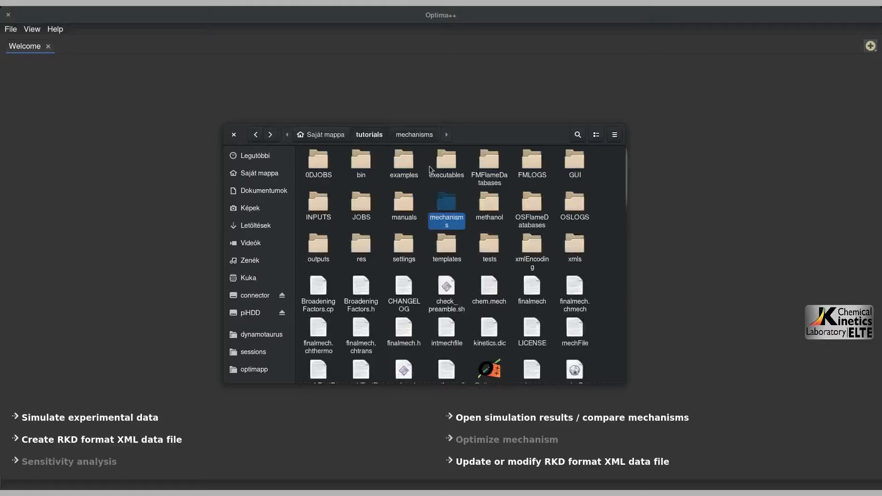
double_click(568, 252)
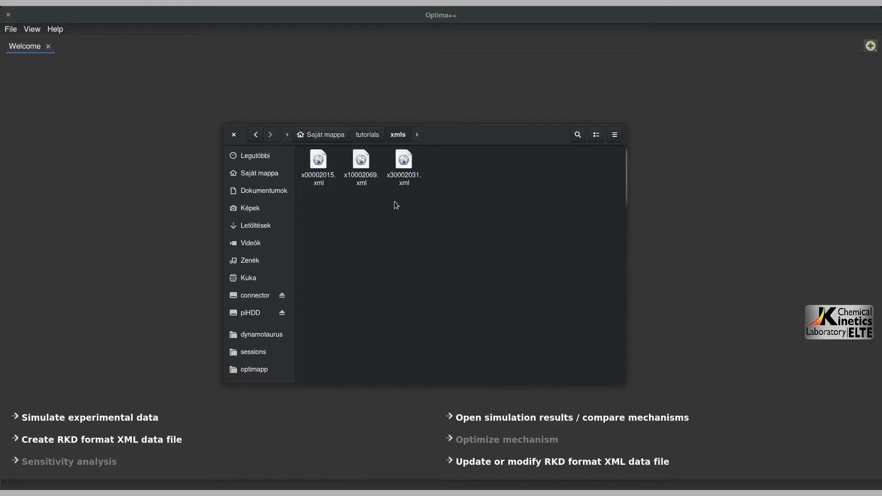
left_click(361, 166)
key("Escape")
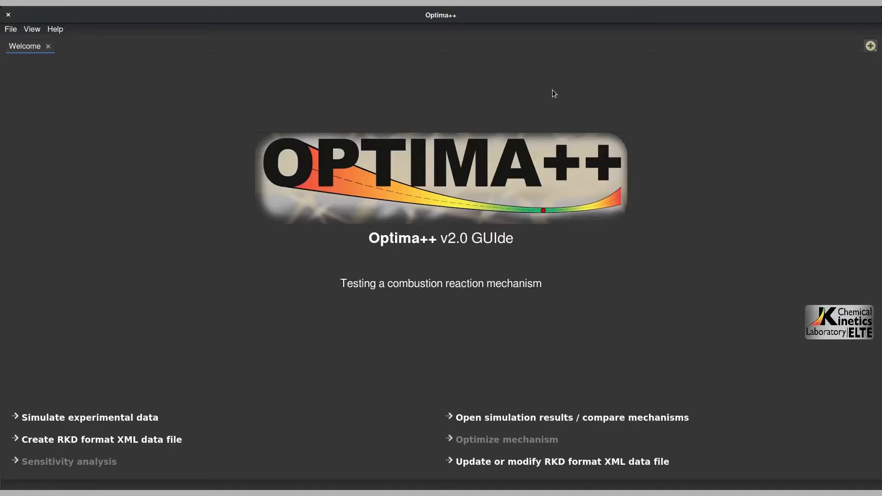
Step: Start a new simulation of experimental data and load chem_Li2007.inp from the mechanisms folder as its mechanism
left_click(129, 416)
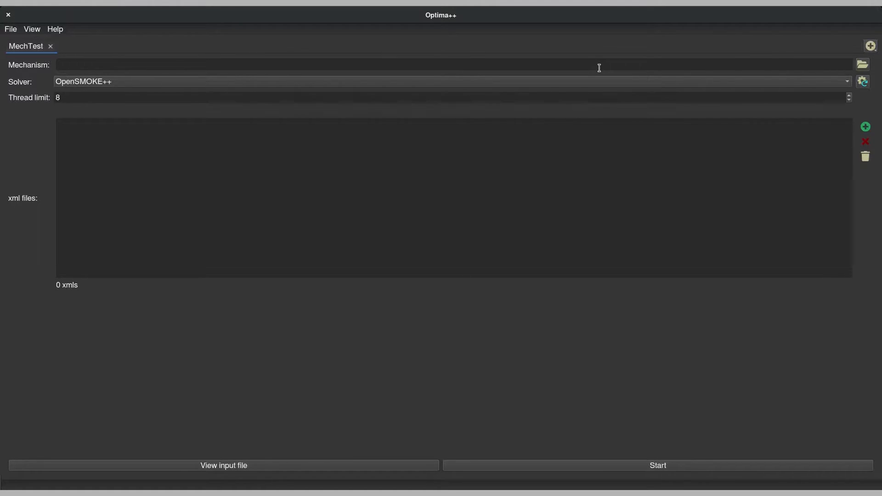
left_click(863, 65)
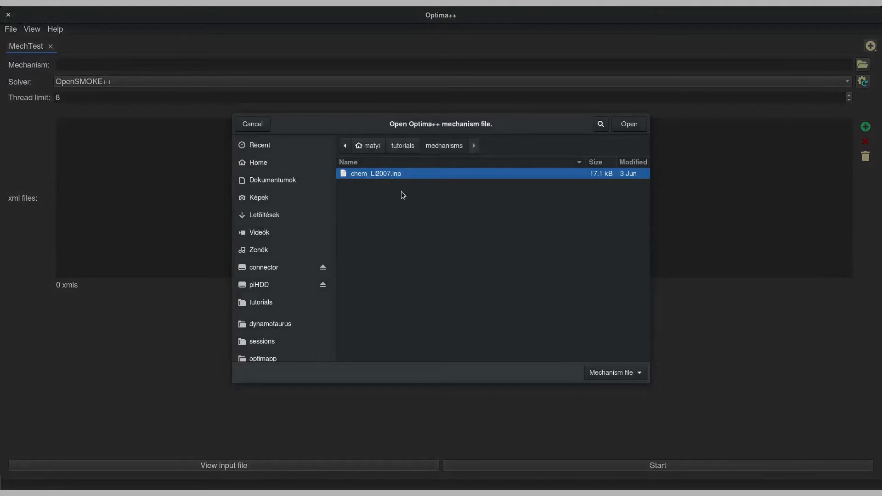
double_click(398, 176)
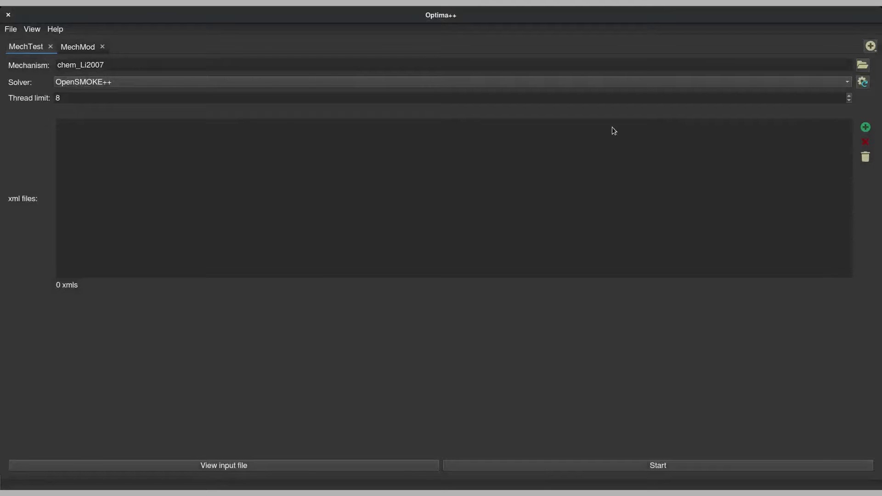
Step: Keep OpenSMOKE++ as the solver and set the thread limit to 4
left_click(599, 86)
left_click(599, 85)
left_click_drag(102, 97, 46, 98)
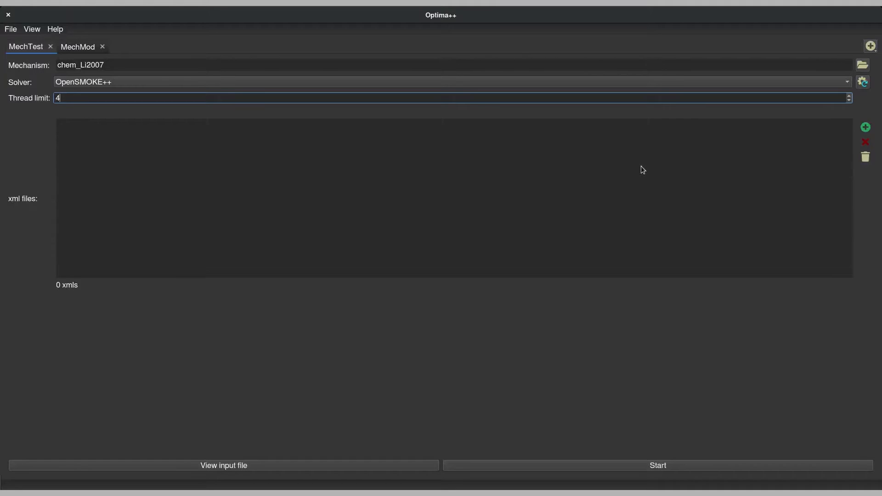
Step: Add x00002015.xml, x10002069.xml and x30002031.xml from the xmls folder to the simulation's data files
left_click(865, 127)
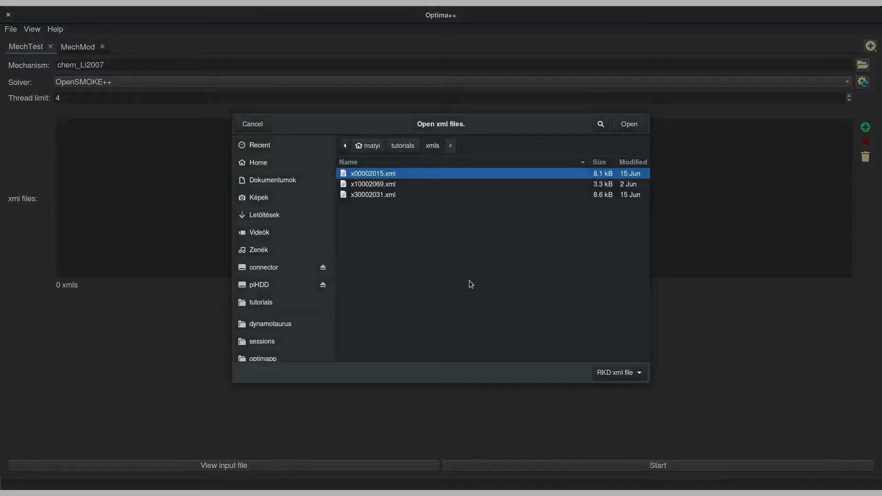
left_click_drag(423, 202, 454, 174)
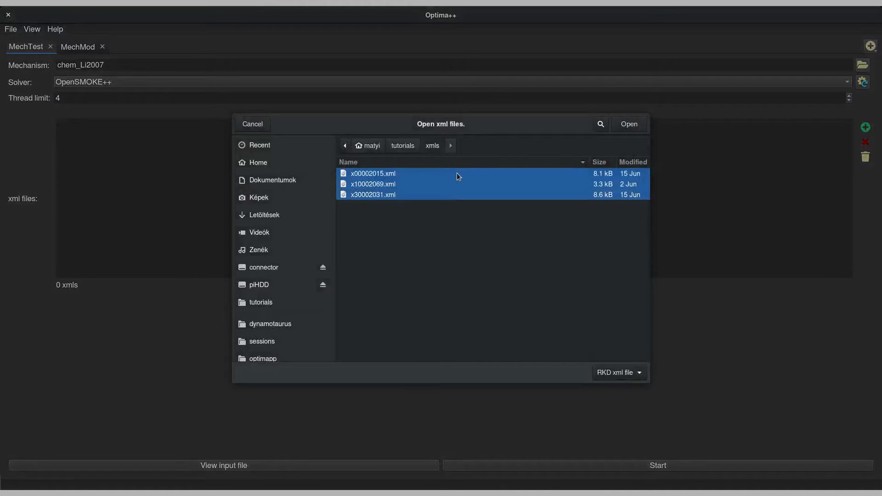
left_click(626, 124)
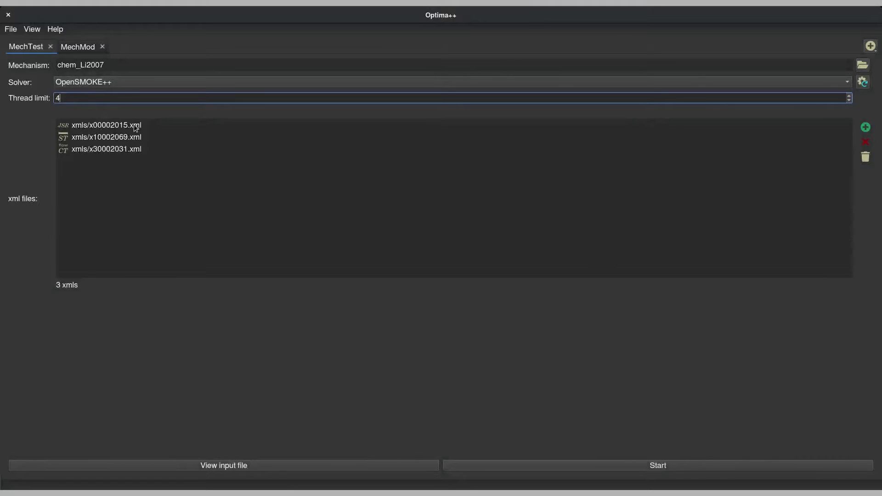
Step: Open the x00002015.xml measurement, enlarge its window and move the plot legend clear of the curves
double_click(106, 125)
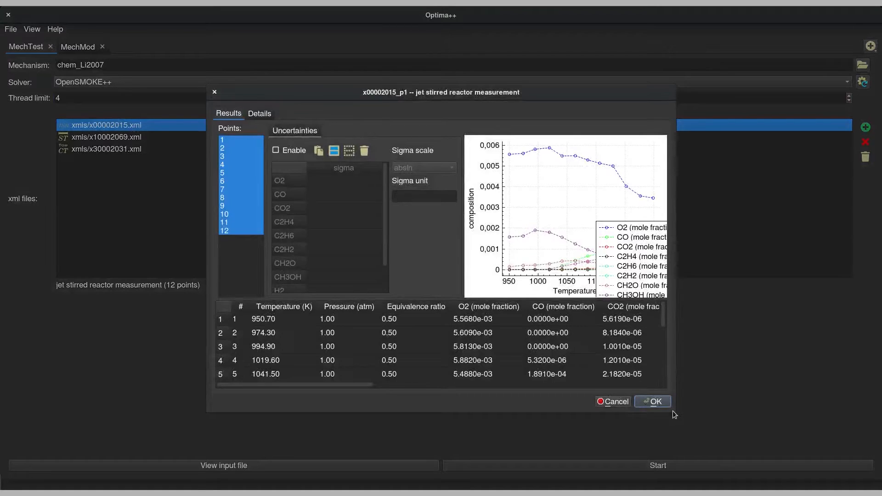
left_click_drag(674, 411, 758, 469)
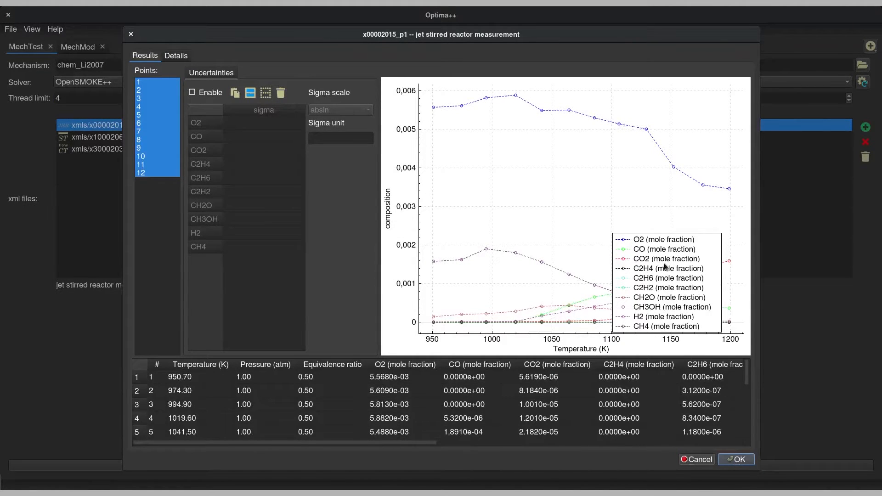
left_click_drag(665, 267, 525, 154)
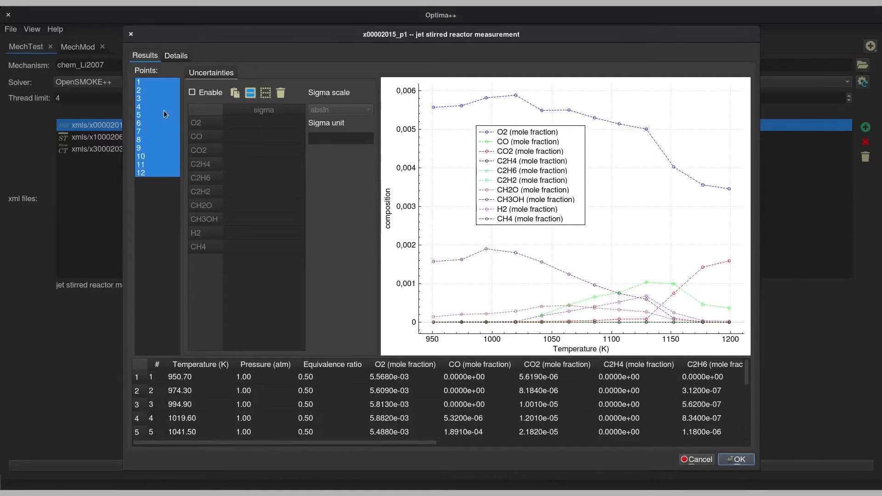
left_click(152, 83, "ctrl")
Step: Enable uncertainties for x00002015.xml and paste in its sigma values copied from B2:B11 of stddev.ods in LibreOffice Calc
left_click(205, 93)
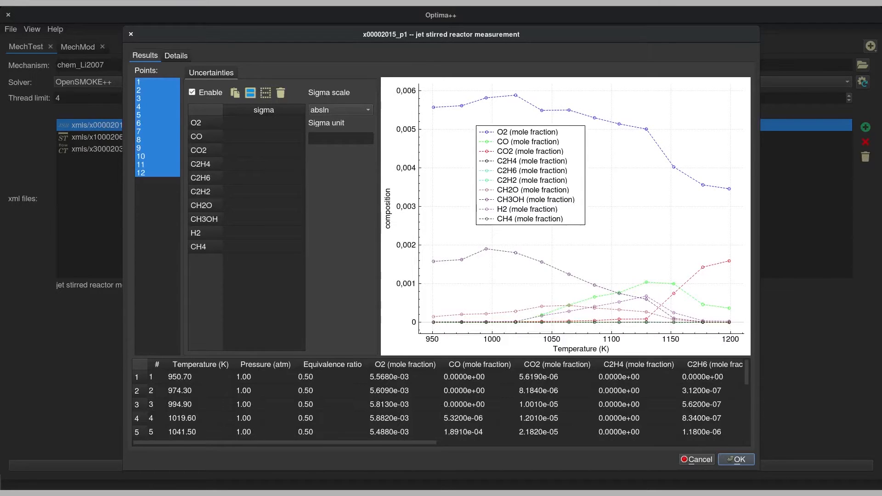
left_click_drag(881, 279, 525, 193)
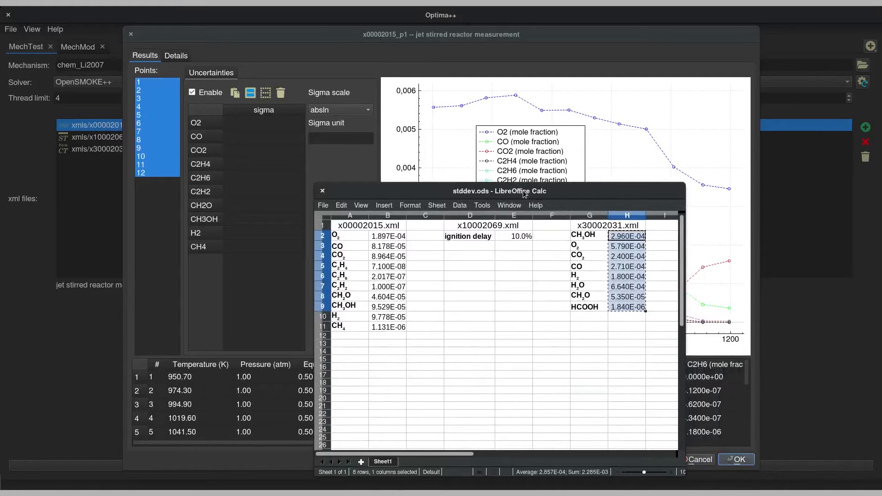
left_click(398, 238)
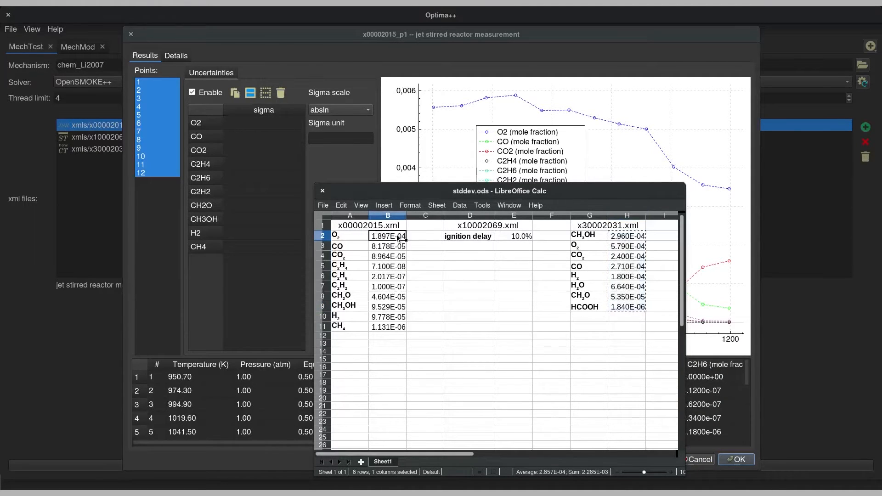
left_click_drag(398, 238, 388, 327)
right_click(387, 302)
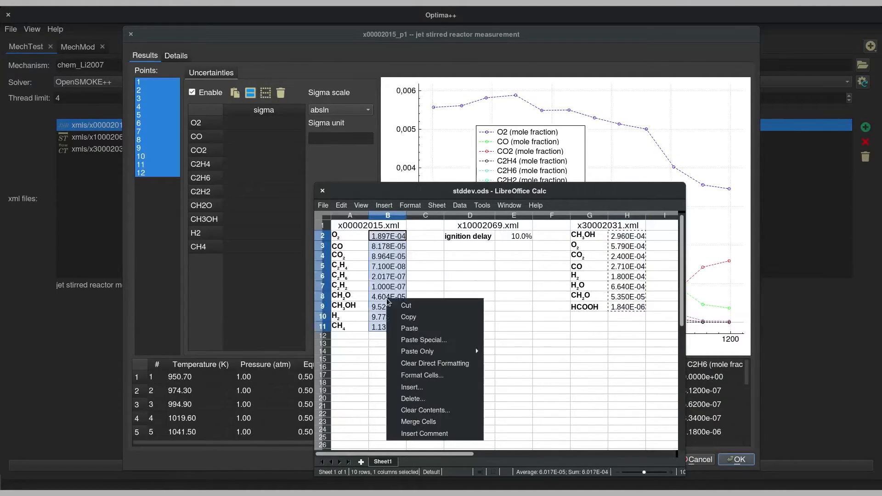
left_click(408, 317)
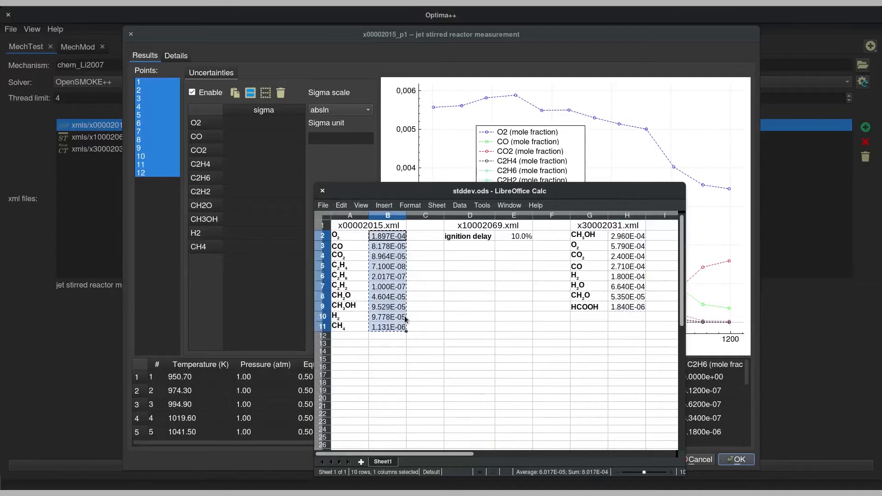
left_click(356, 53)
left_click(235, 92)
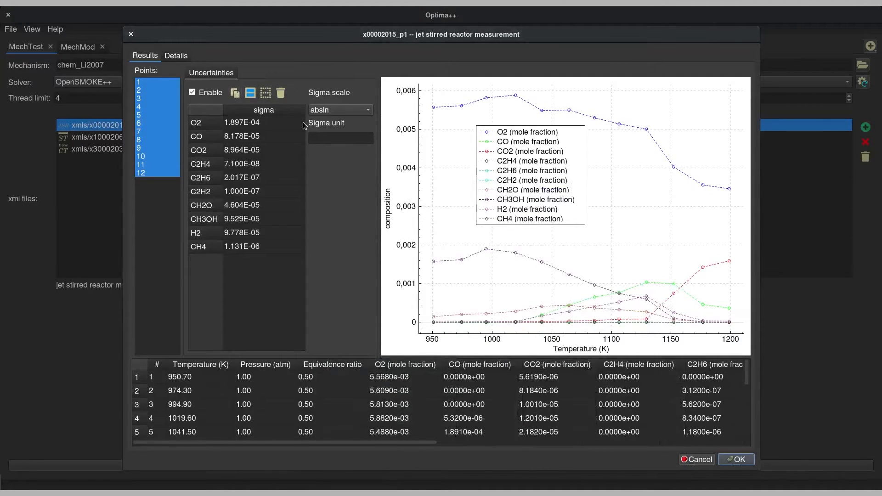
Step: Set the sigma scale to abs and the sigma unit to mole fraction, and accept the x00002015.xml settings
left_click(334, 111)
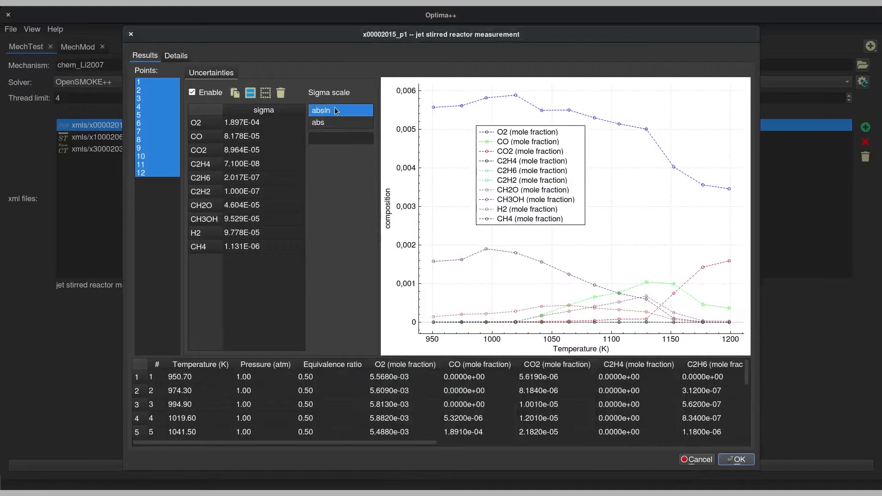
left_click(333, 123)
left_click(330, 138)
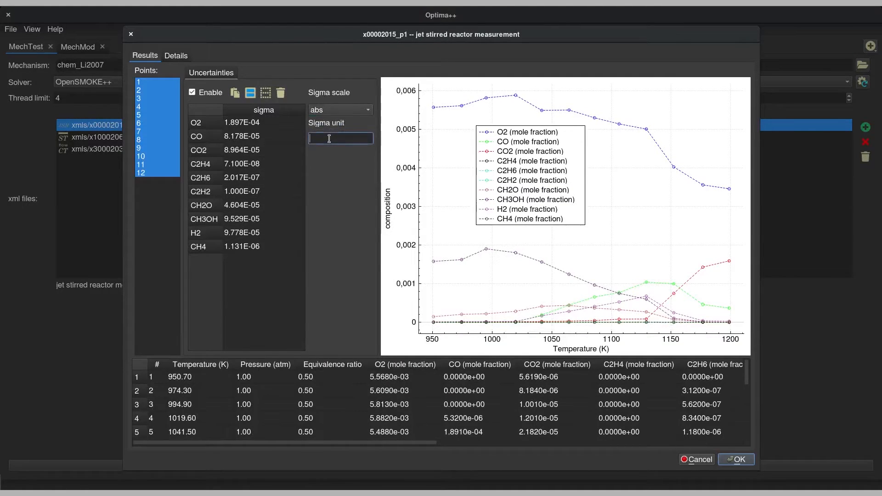
type("mole fraction")
left_click(738, 459)
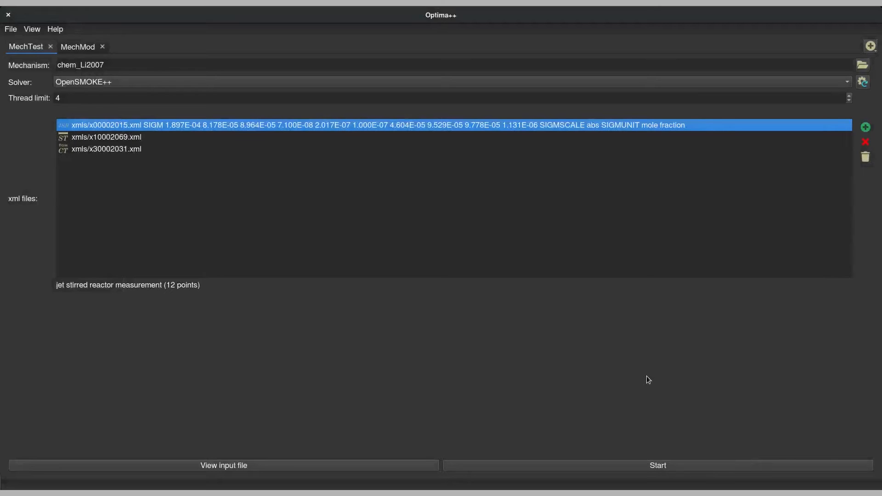
Step: Enable uncertainties for the x10002069.xml ignition delay measurement with a sigma of 0.10 on the absln scale
double_click(117, 138)
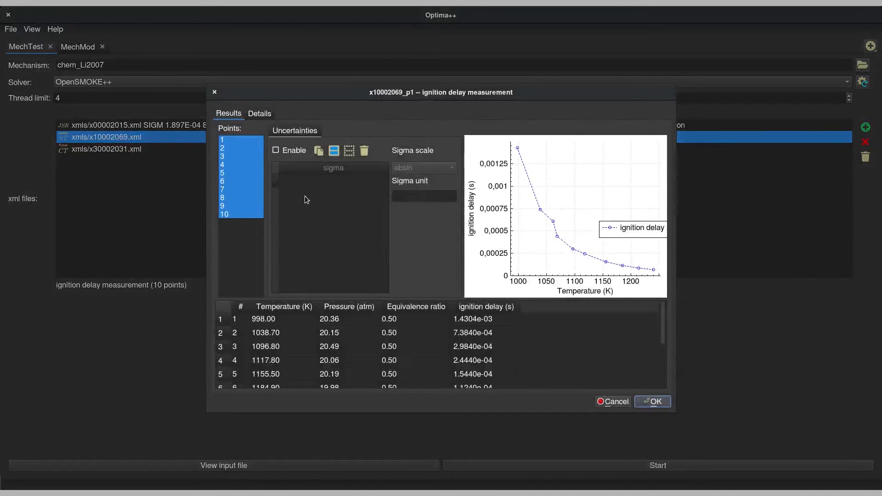
left_click(287, 153)
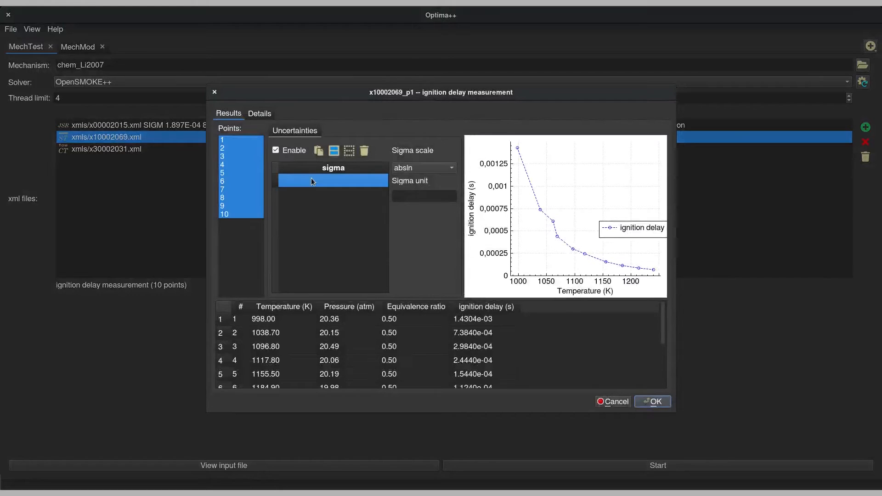
type("0.10")
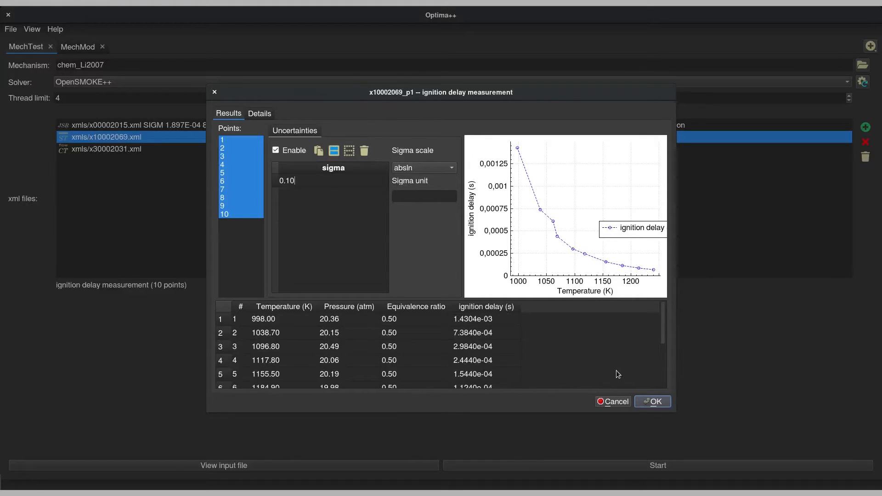
left_click(664, 403)
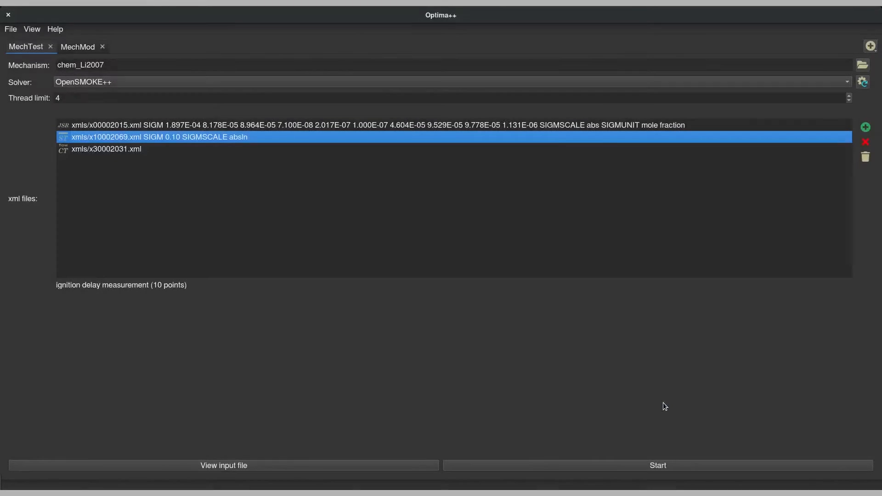
Step: Enable uncertainties for x30002031.xml and paste in its sigma values copied from H2:H9 of stddev.ods in LibreOffice Calc
double_click(148, 148)
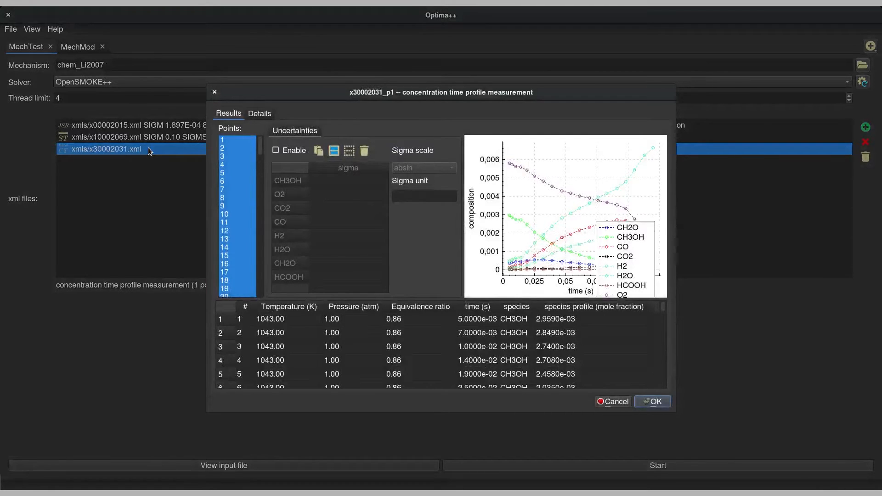
key("alt+Tab")
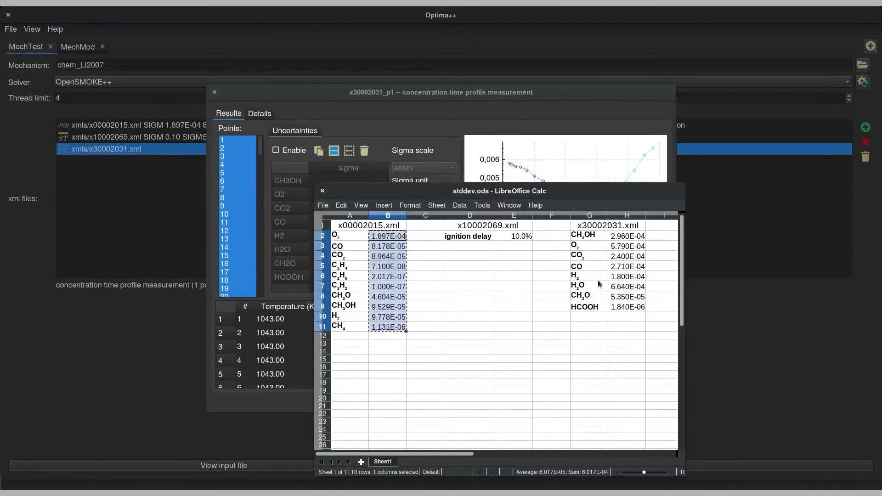
left_click_drag(638, 239, 636, 307)
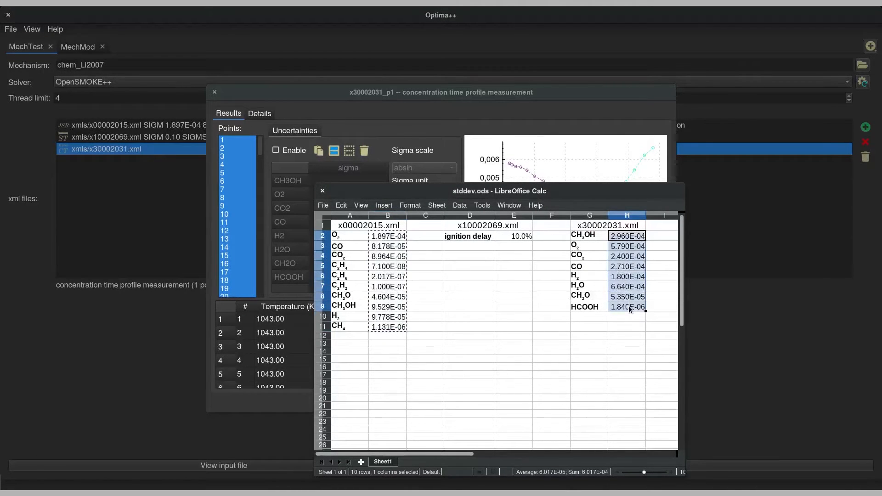
right_click(631, 284)
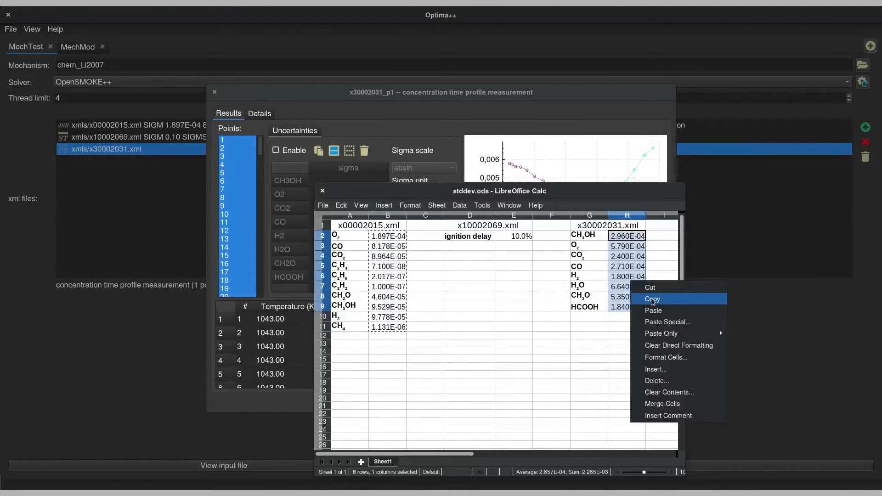
left_click(734, 296)
left_click(518, 90)
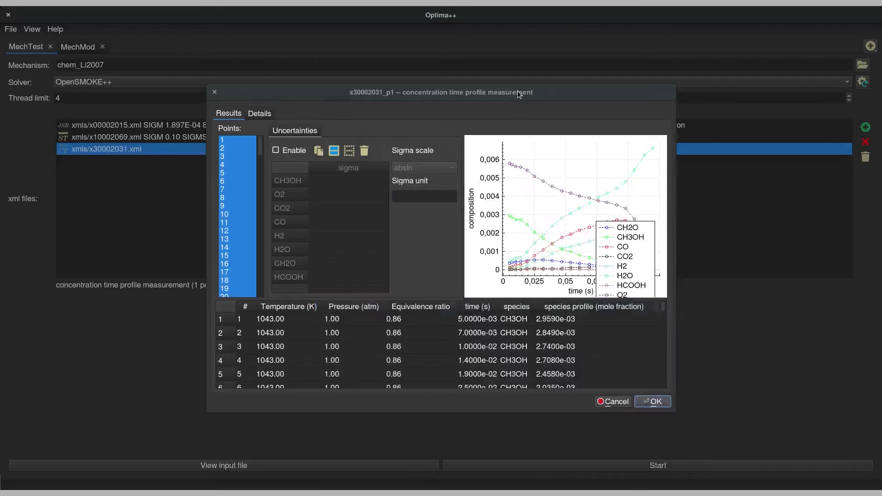
left_click(318, 152)
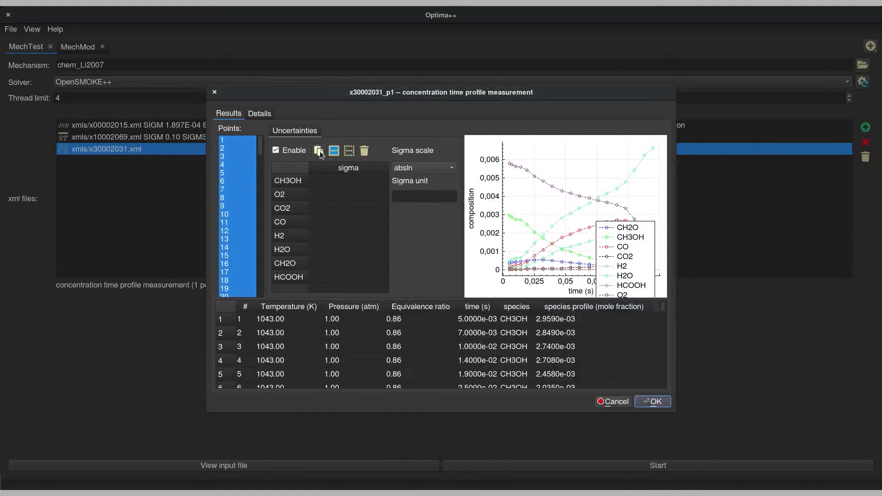
Step: Set the x30002031.xml sigma scale to abs and its sigma unit to mole fraction, and accept the settings
left_click(409, 171)
left_click(417, 179)
left_click(417, 193)
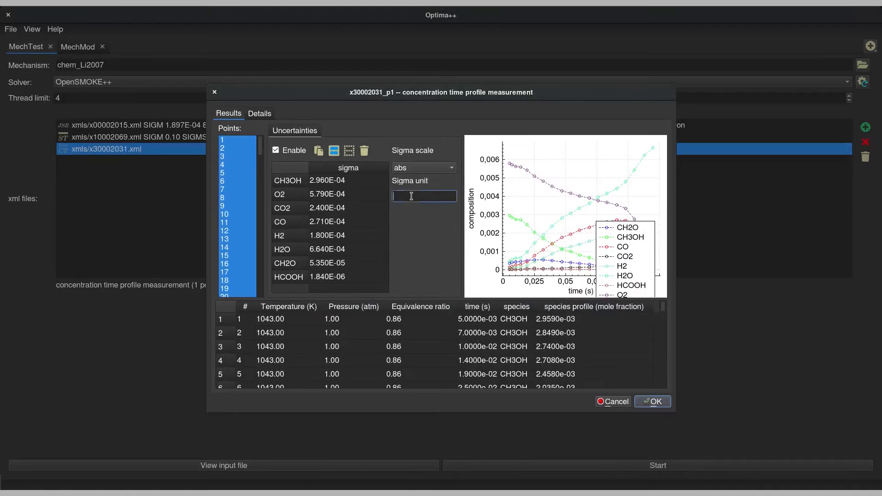
type("mole fraction")
left_click(667, 405)
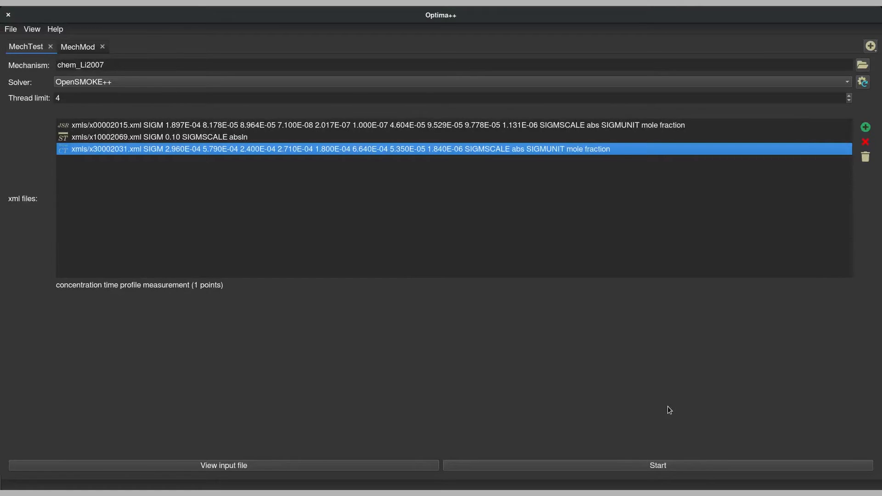
Step: Start the mechanism test and save it as mechtest-Li2007.opp in the tutorials/methanol folder
left_click(653, 466)
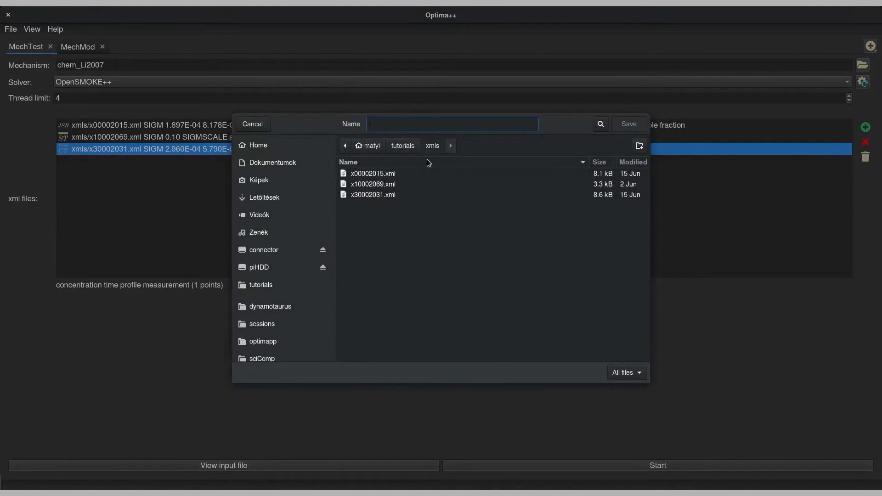
left_click(413, 145)
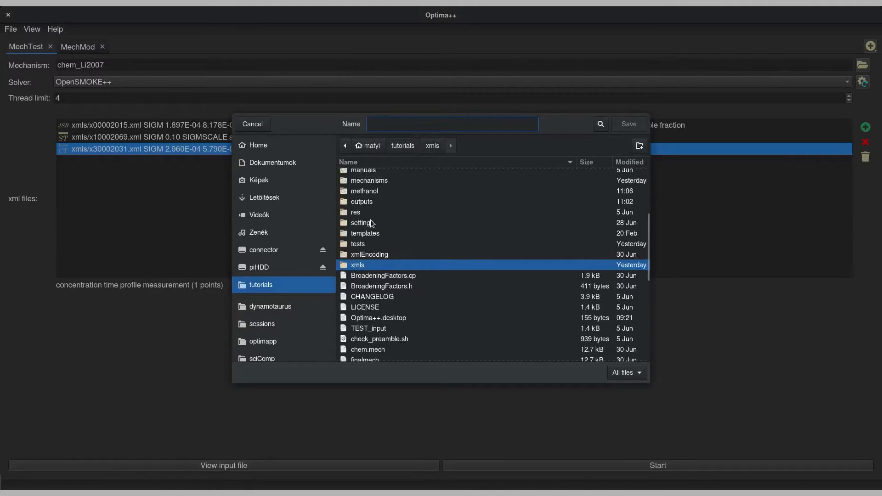
double_click(371, 191)
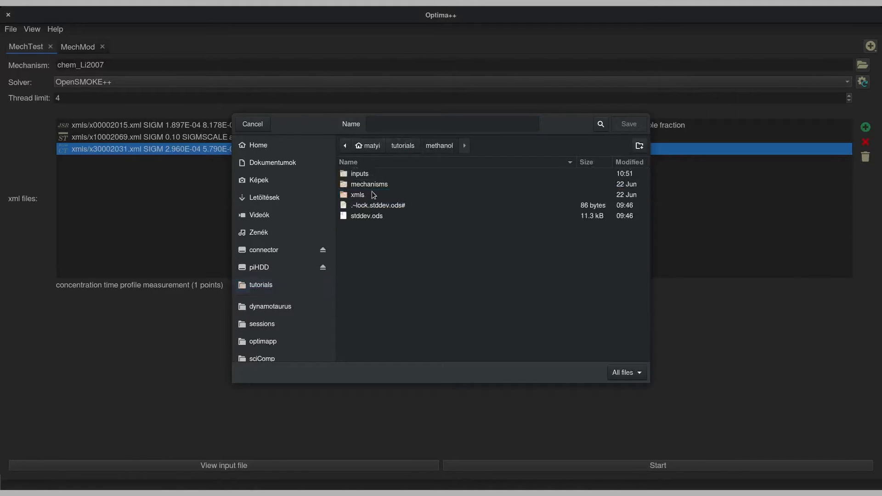
left_click(397, 129)
type("mecht")
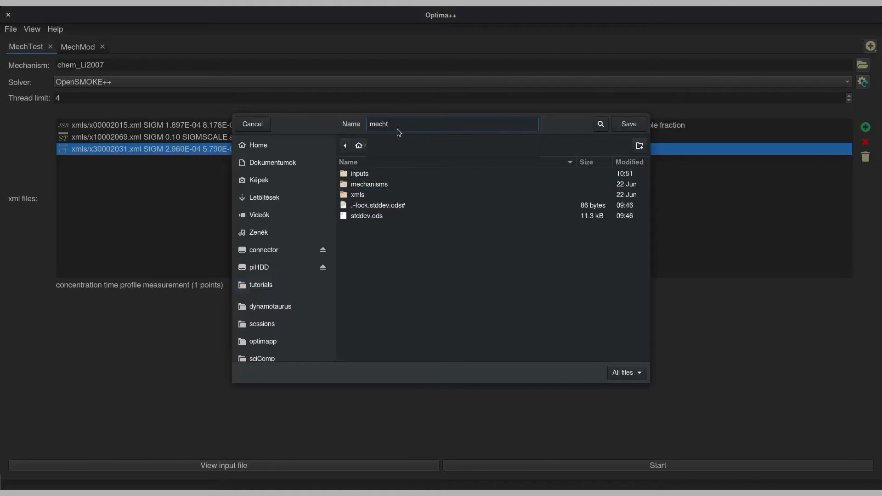
type("est-")
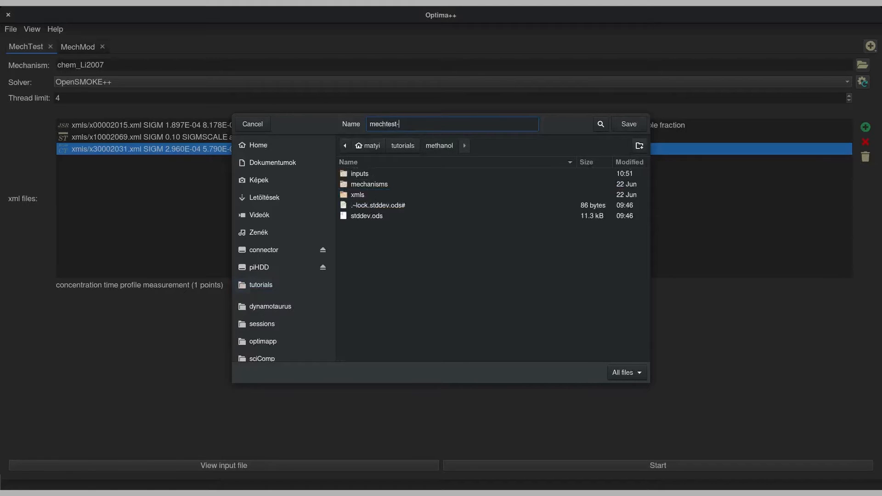
type("Li2007.opp")
left_click(625, 123)
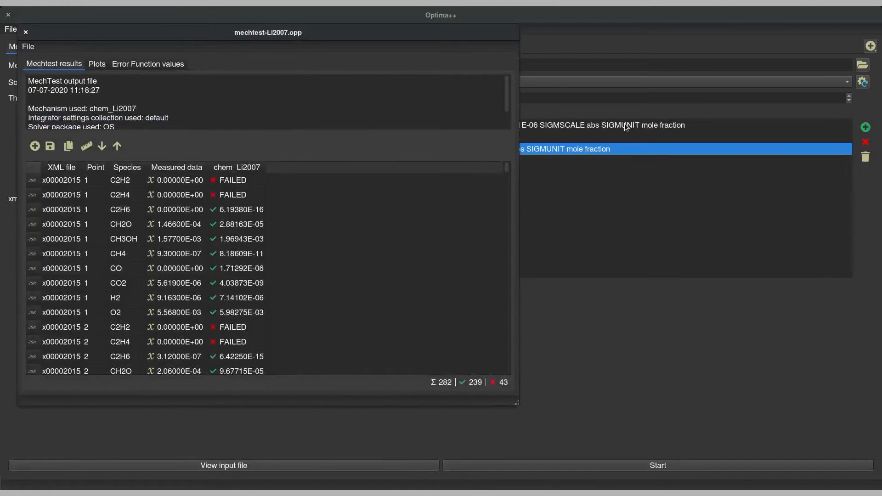
Step: Maximize the results window and examine the XML file, point, species, measured data and chem_Li2007 columns for x00002015
double_click(392, 36)
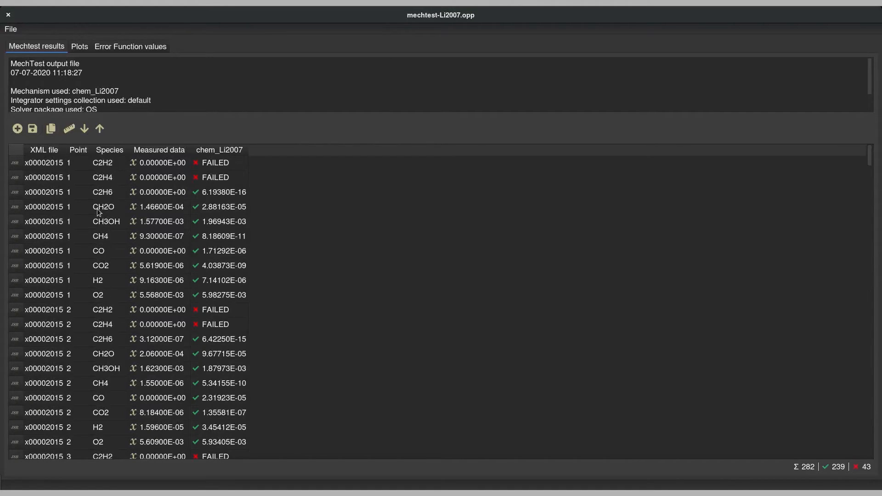
left_click_drag(48, 164, 52, 264)
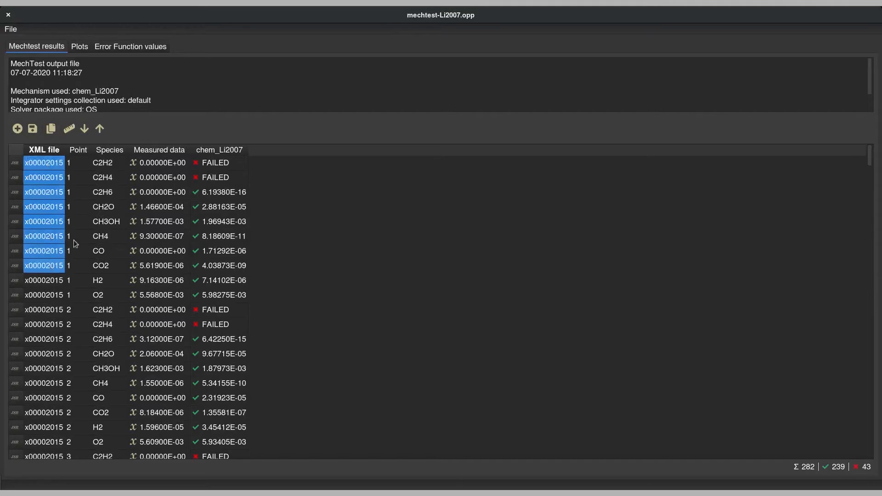
left_click_drag(79, 163, 79, 267)
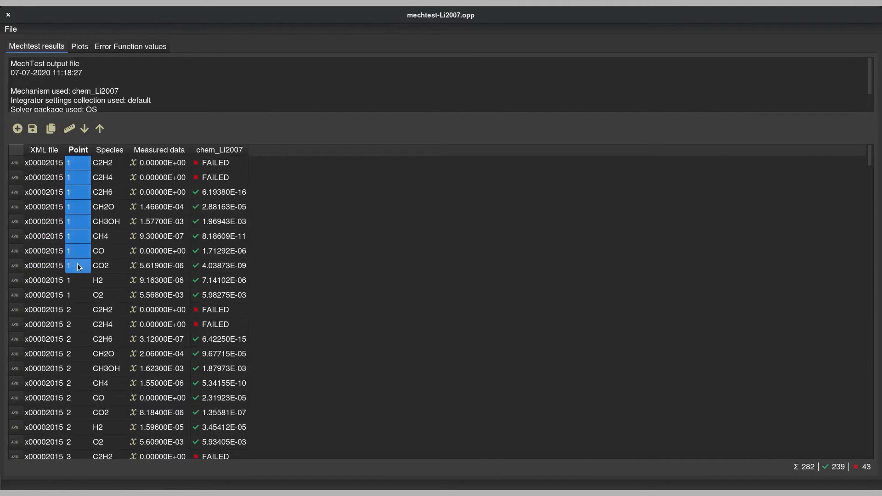
left_click_drag(112, 162, 112, 265)
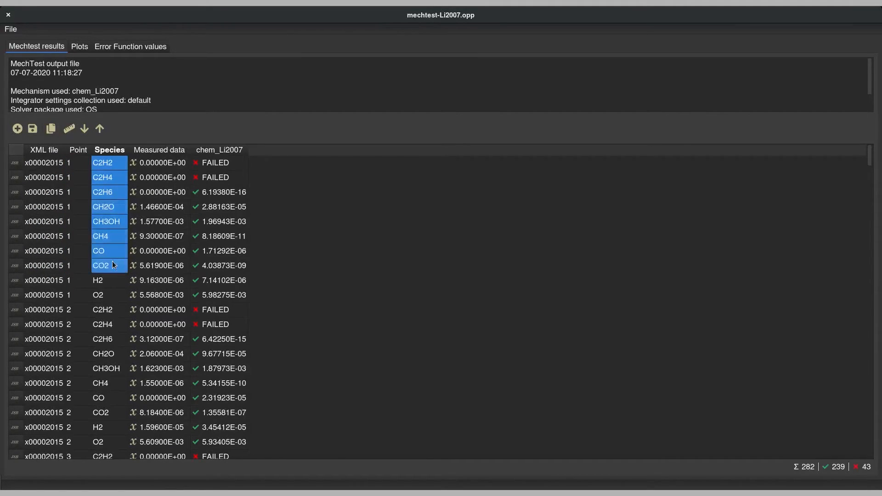
left_click(168, 164)
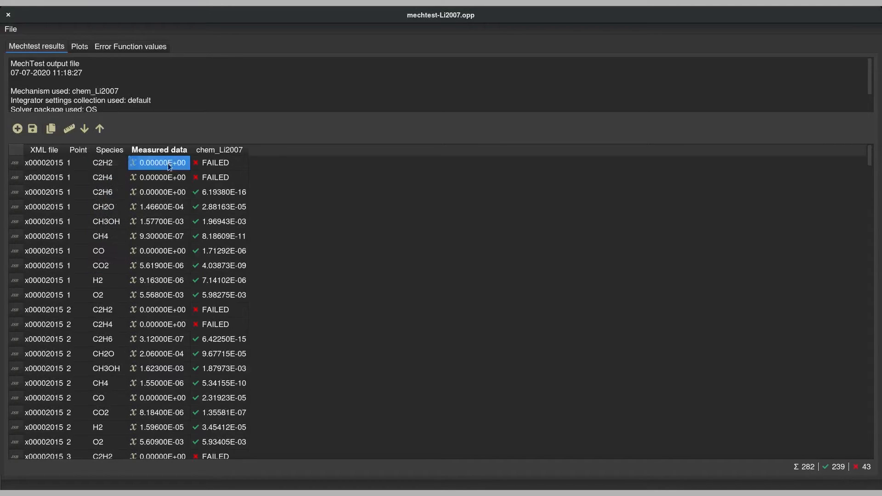
left_click_drag(168, 164, 168, 266)
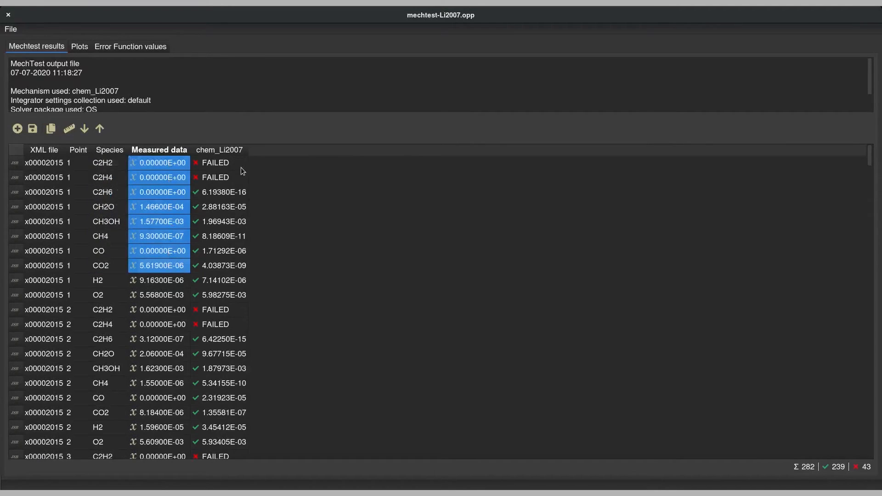
left_click_drag(241, 167, 244, 277)
left_click(297, 241)
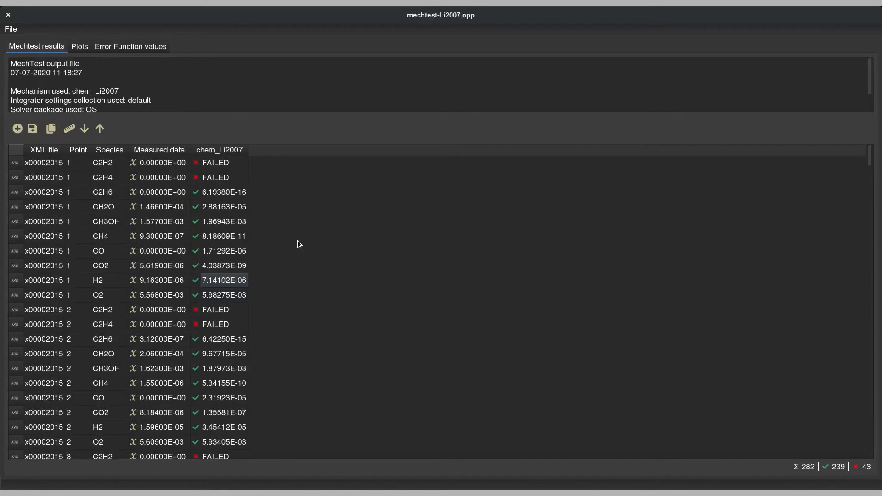
Step: Examine the results for x10002069 and x30002031, and return to the C2H2 and C2H4 rows of x00002015
left_click(85, 129)
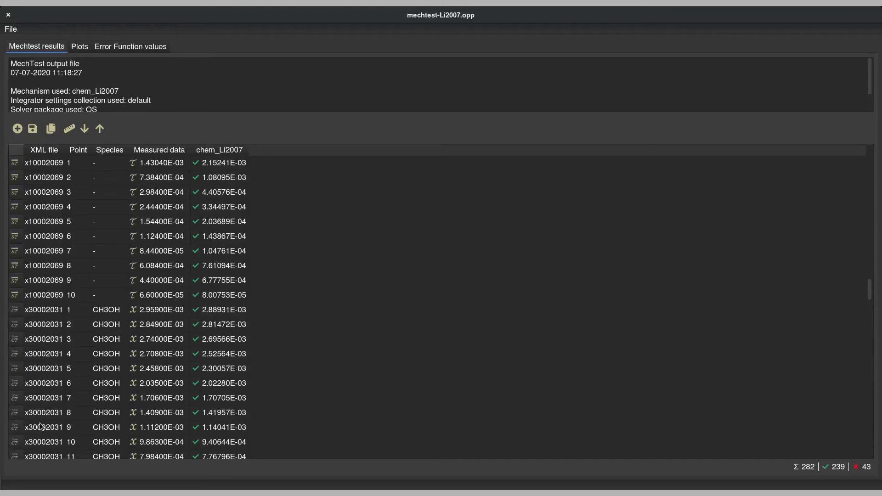
mouse_move(149, 325)
left_click_drag(867, 289, 868, 152)
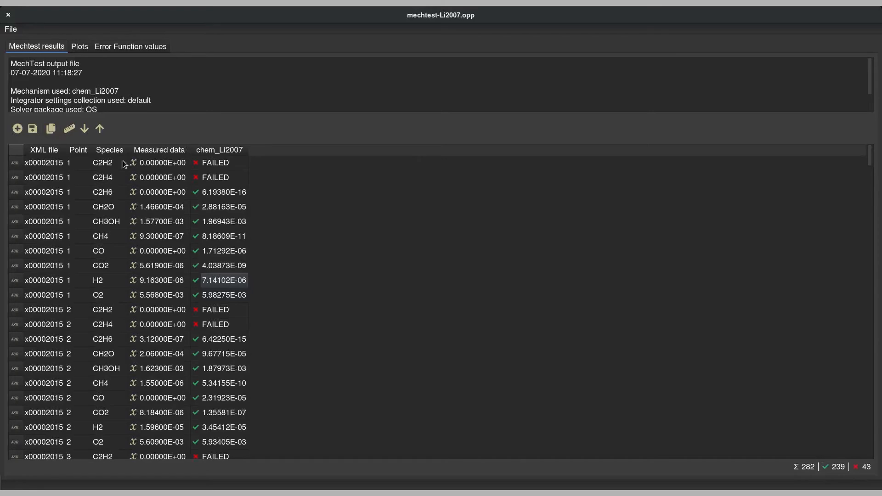
left_click_drag(111, 165, 111, 182)
left_click(379, 210)
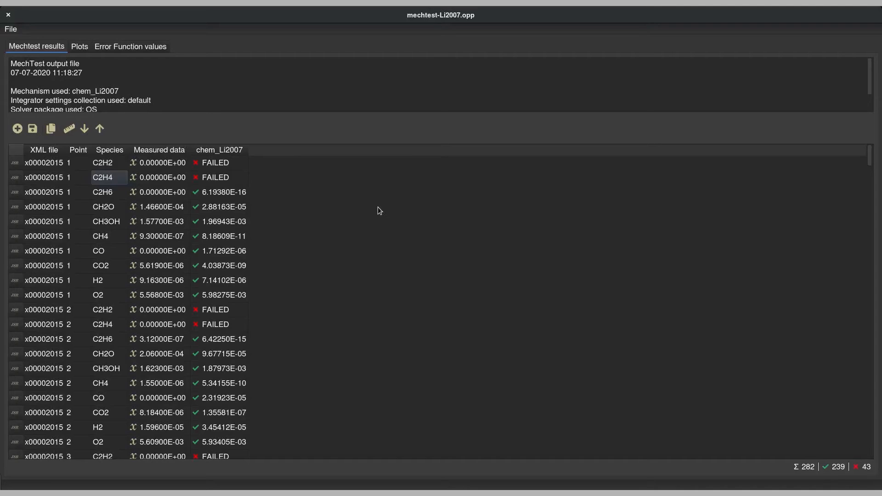
left_click(50, 131)
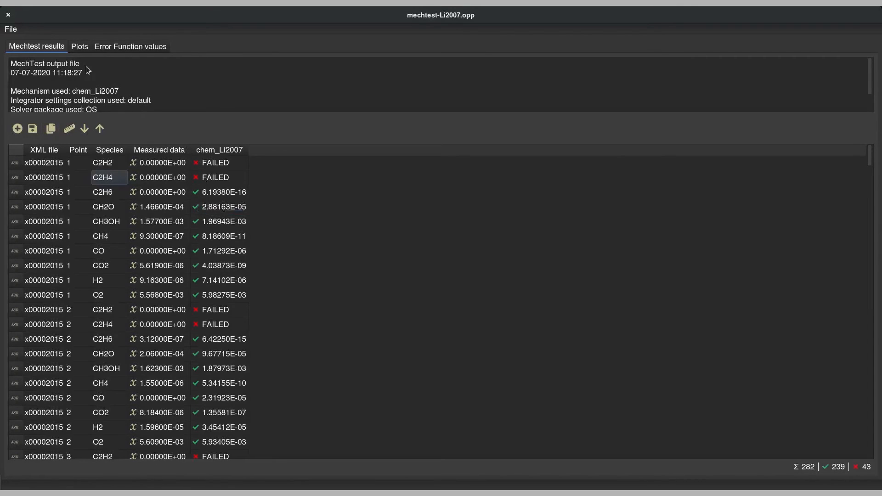
Step: Show the x00002015 plot with a wider temperature range and arrange its legend as a single column in the plot's upper-right corner
left_click(79, 48)
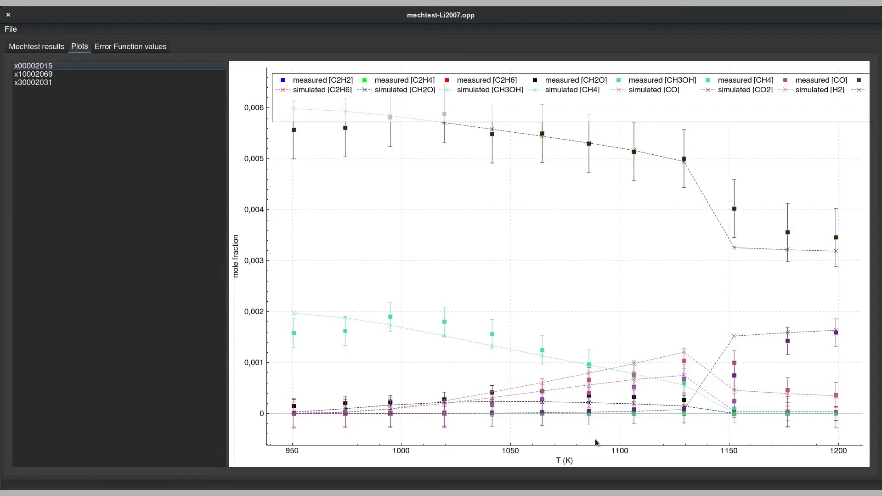
scroll(620, 455, "down", 3)
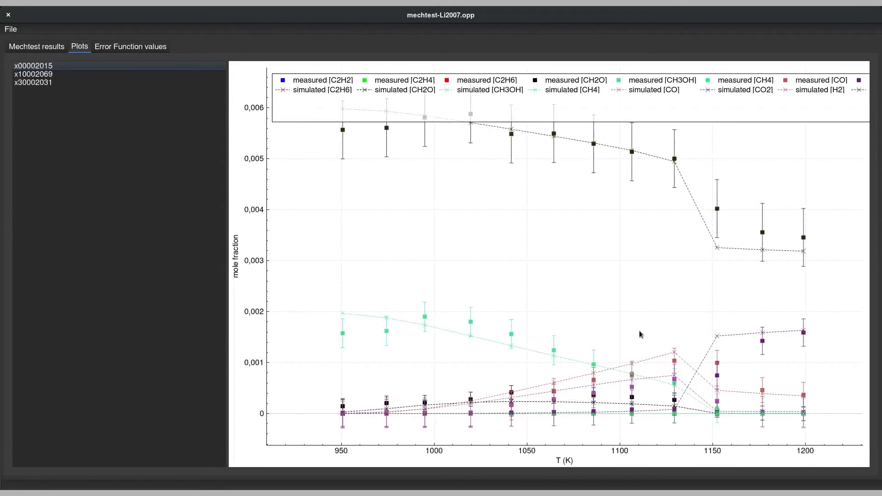
left_click_drag(590, 308, 581, 308)
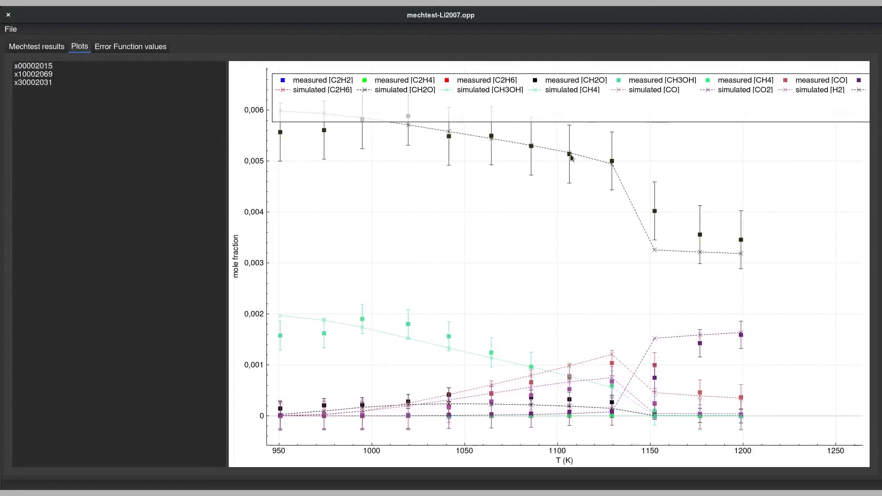
right_click(565, 99)
left_click(569, 104)
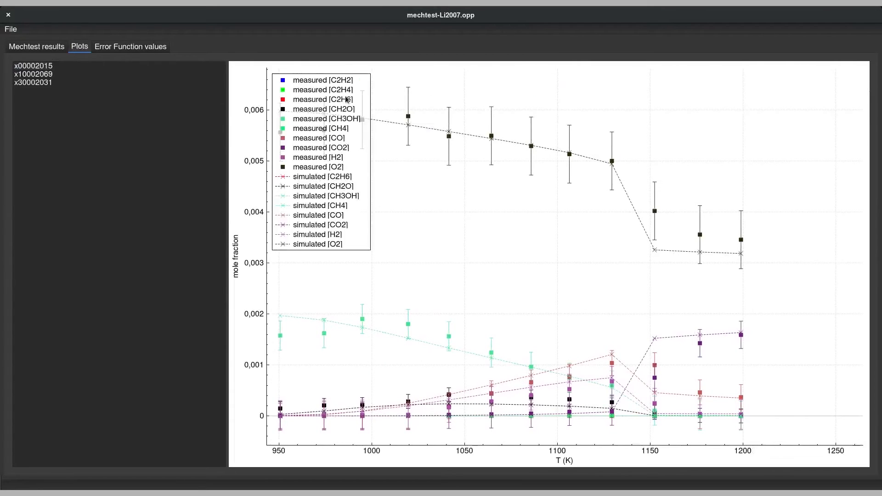
left_click_drag(347, 99, 834, 94)
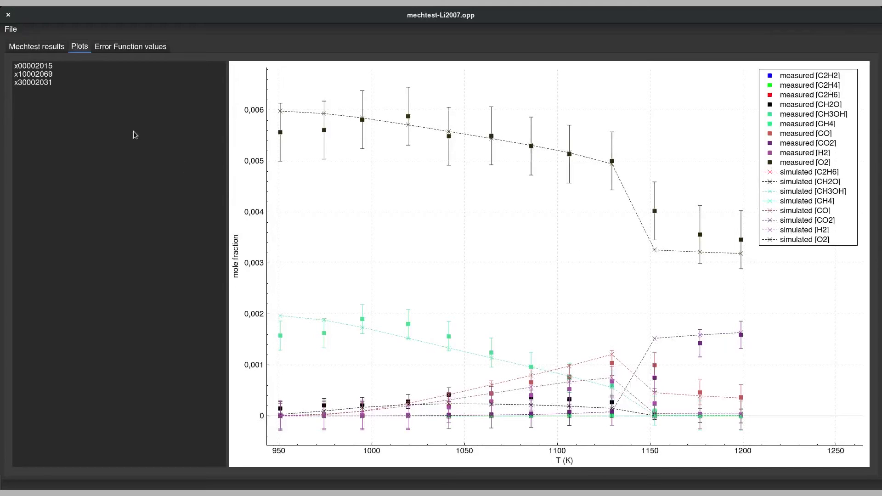
Step: Display the x10002069 ignition delay plot and rescale its τ axis around the data points
left_click(52, 75)
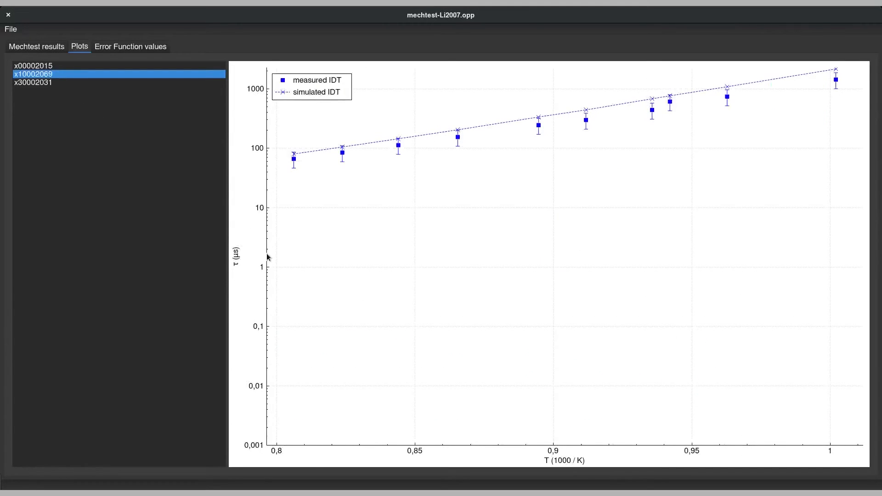
scroll(259, 272, "up", 3)
left_click_drag(439, 155, 433, 393)
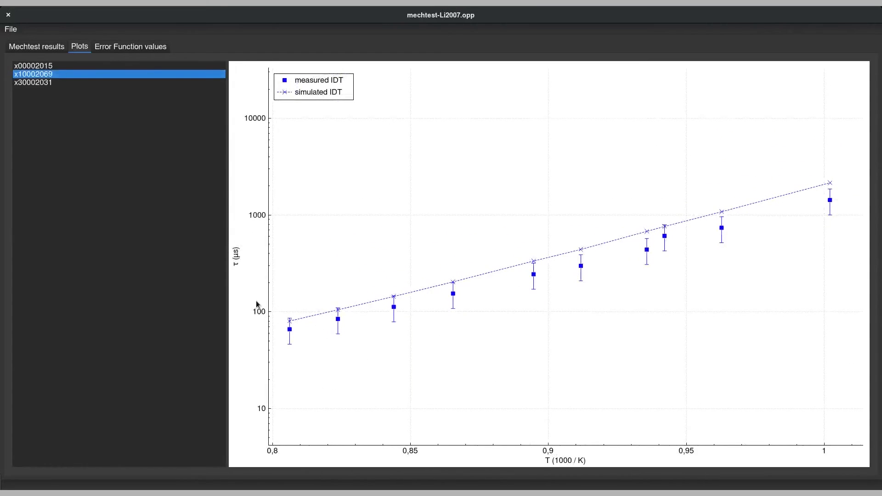
scroll(256, 300, "up", 3)
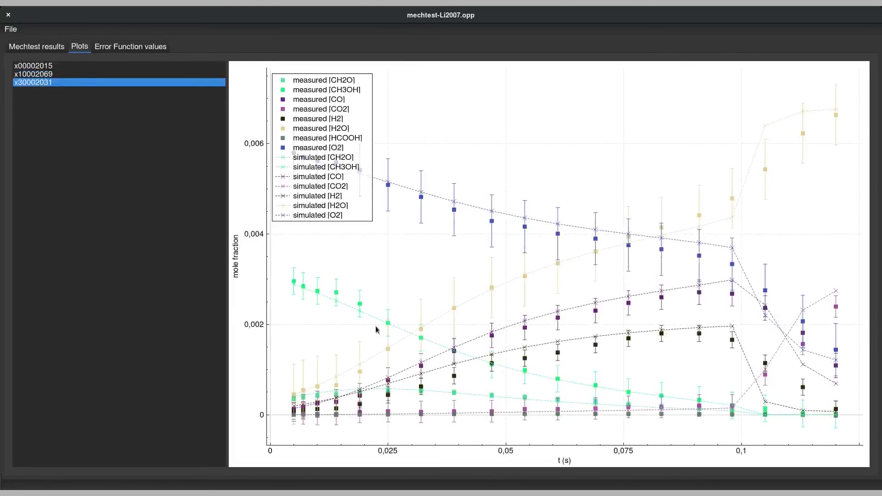
Step: Widen the time range of the x30002031 plot and move its legend to the plot's upper-right corner
scroll(588, 455, "down", 1)
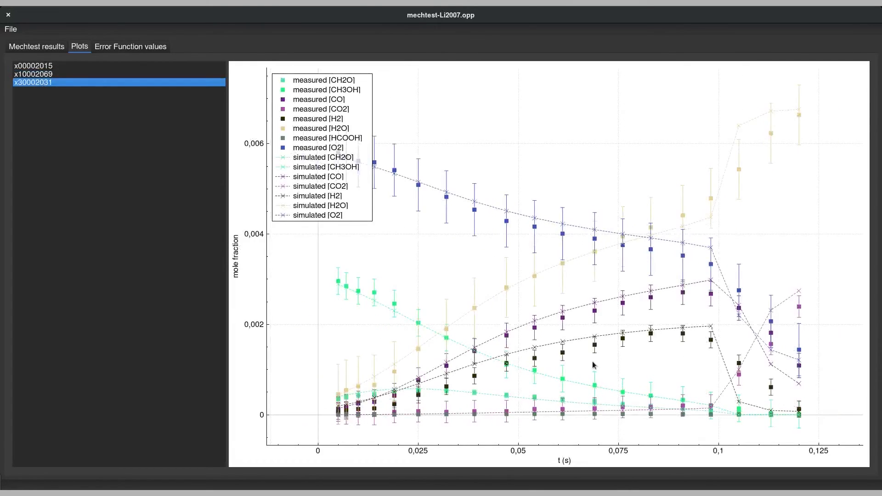
left_click_drag(595, 353, 546, 352)
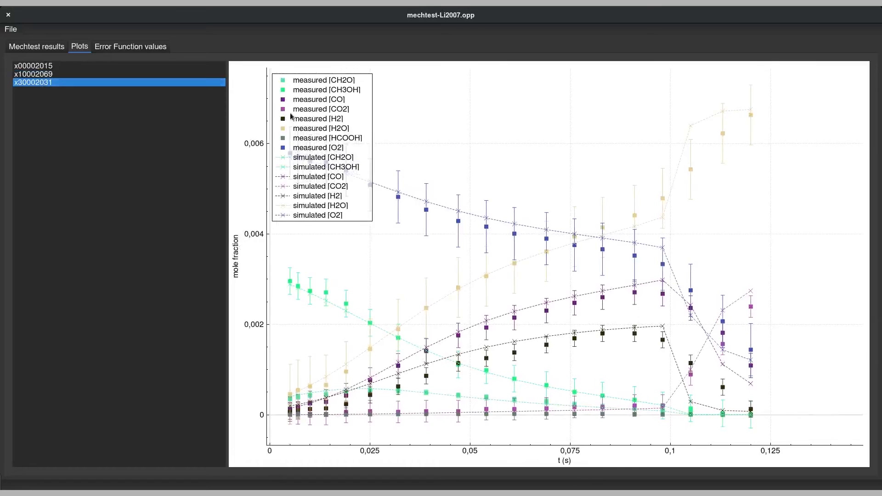
left_click_drag(318, 115, 811, 107)
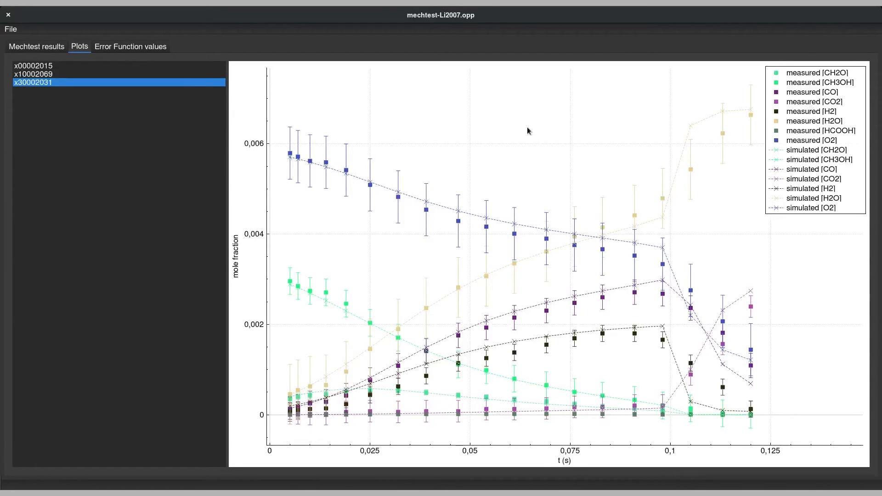
Step: Review the chem_Li2007 error function values by mechanism, by datasets and by points
left_click(150, 45)
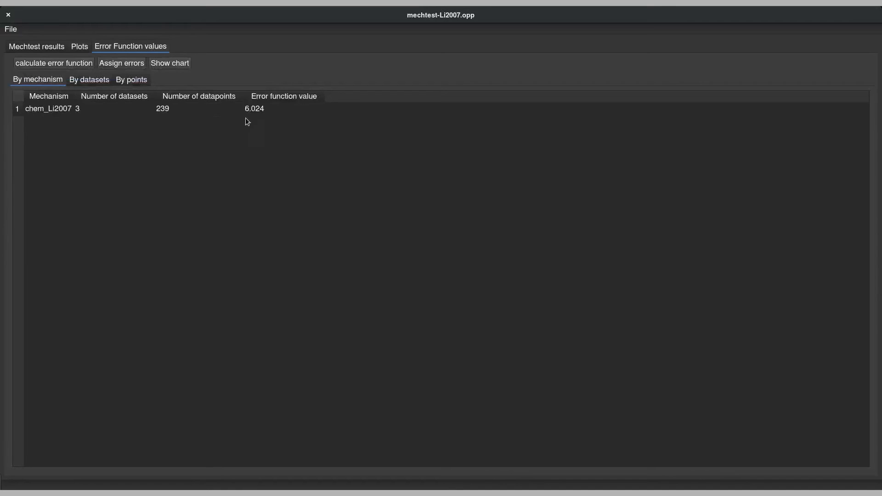
left_click(294, 109)
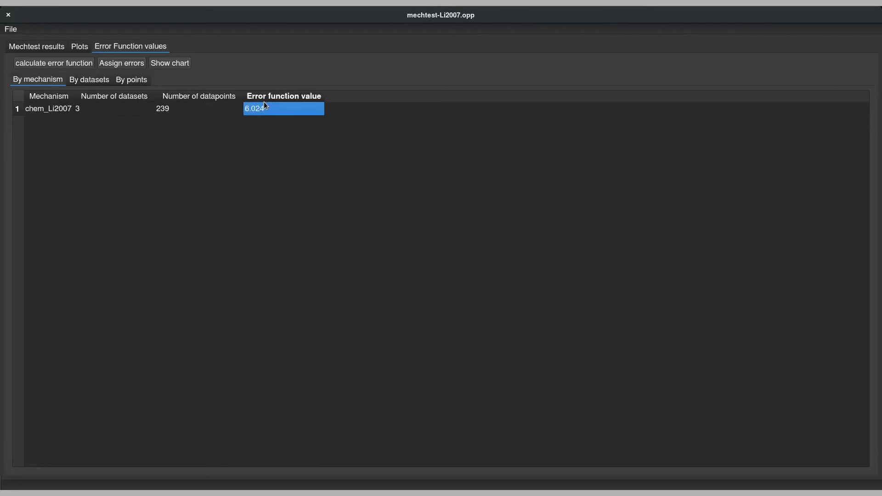
left_click(92, 79)
left_click_drag(173, 109, 170, 138)
left_click(242, 153)
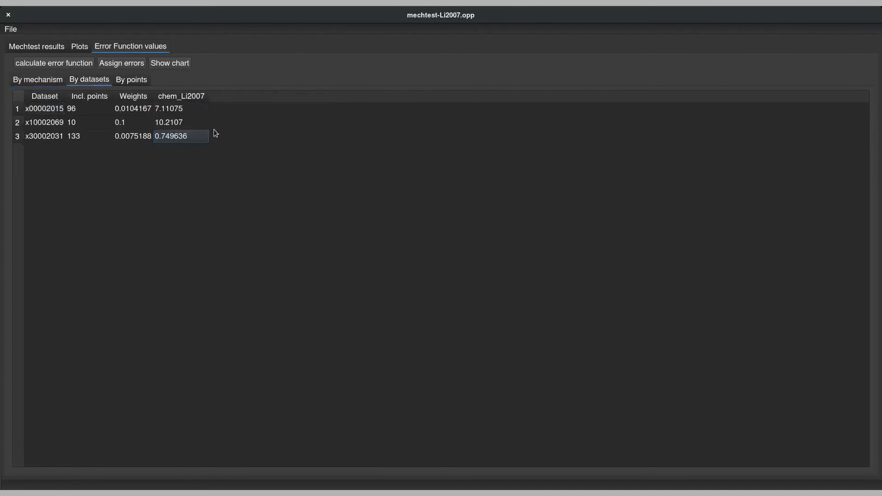
left_click(142, 80)
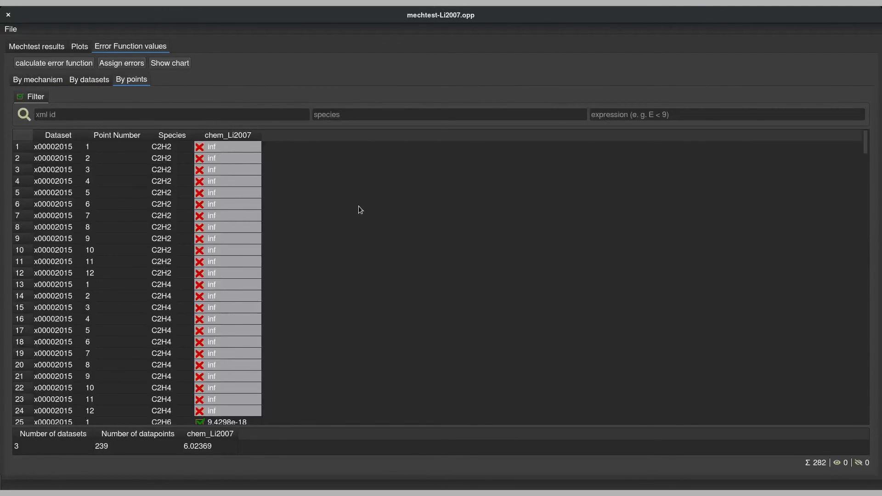
scroll(361, 209, "down", 5)
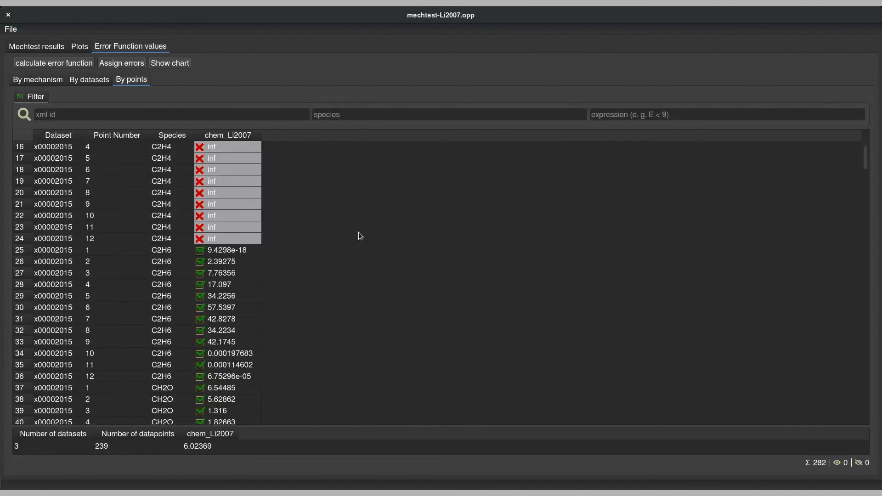
Step: Exclude C2H6 points 1 to 12 of dataset x00002015 from the chem_Li2007 error function and include them again after checking the overall value
left_click_drag(239, 251, 235, 374)
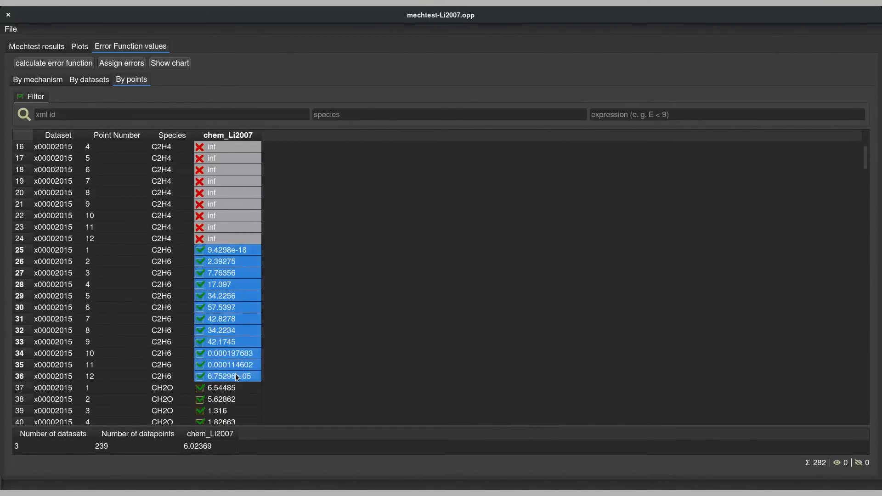
right_click(237, 282)
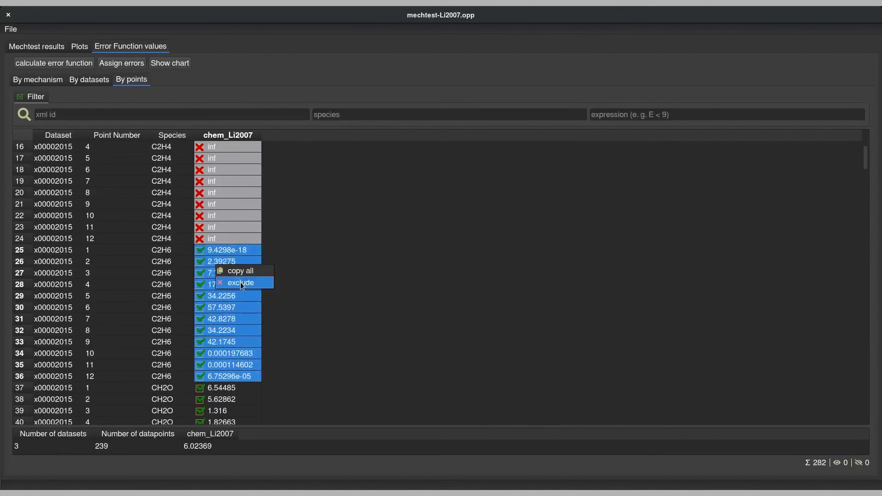
left_click(241, 282)
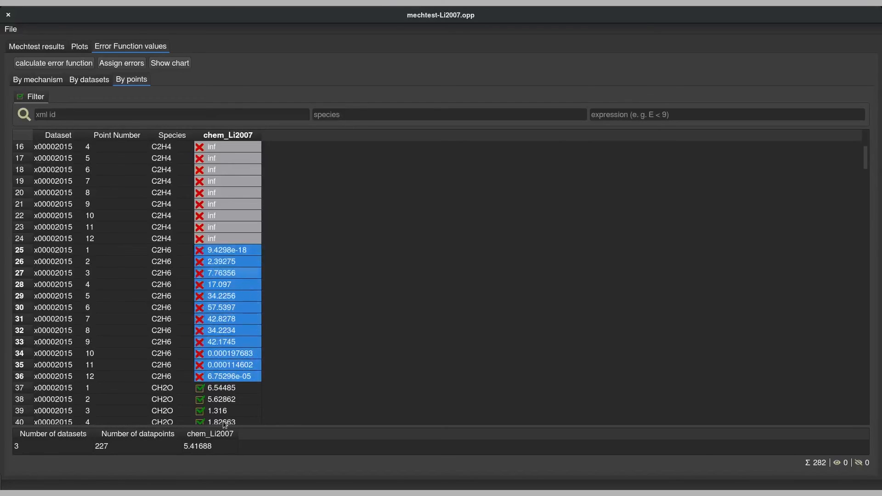
left_click(209, 447)
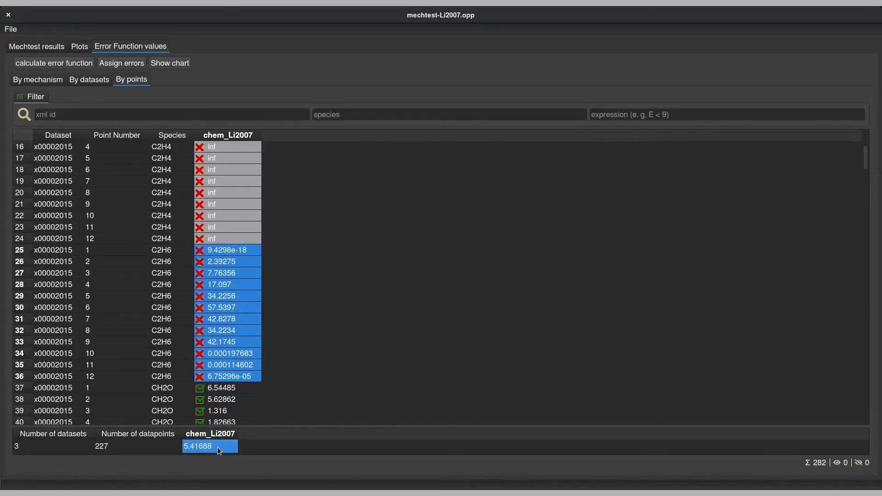
right_click(248, 272)
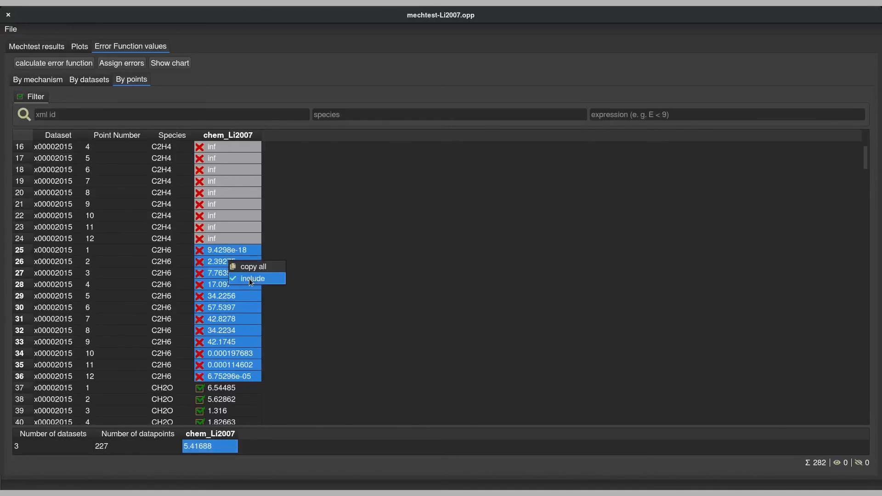
left_click(249, 279)
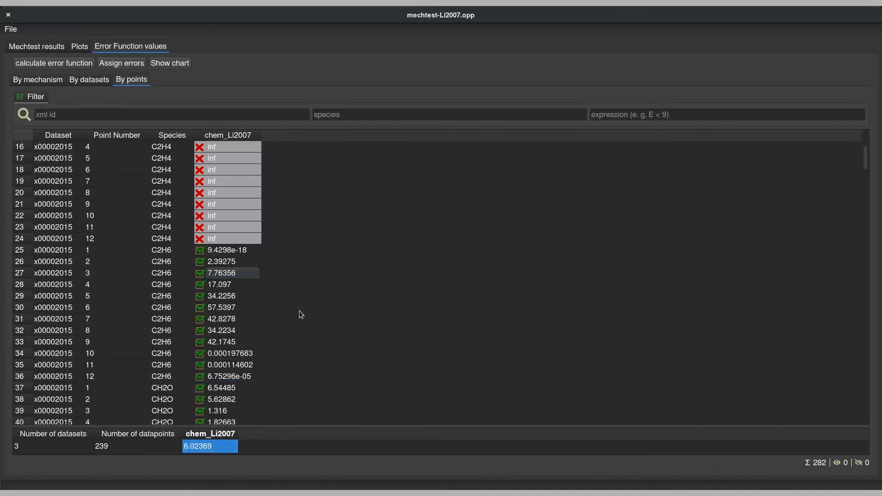